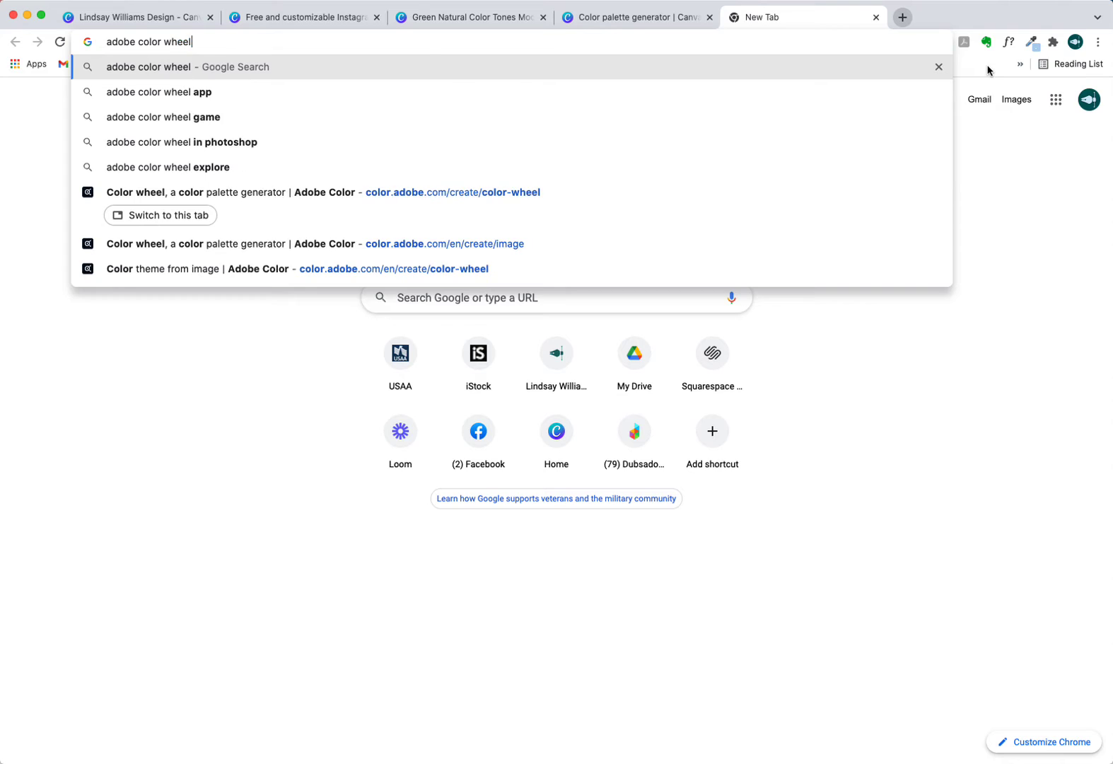
Step: Search Google for "adobe color wheel" and open the Adobe Color palette generator
{"action": "key", "text": "Return"}
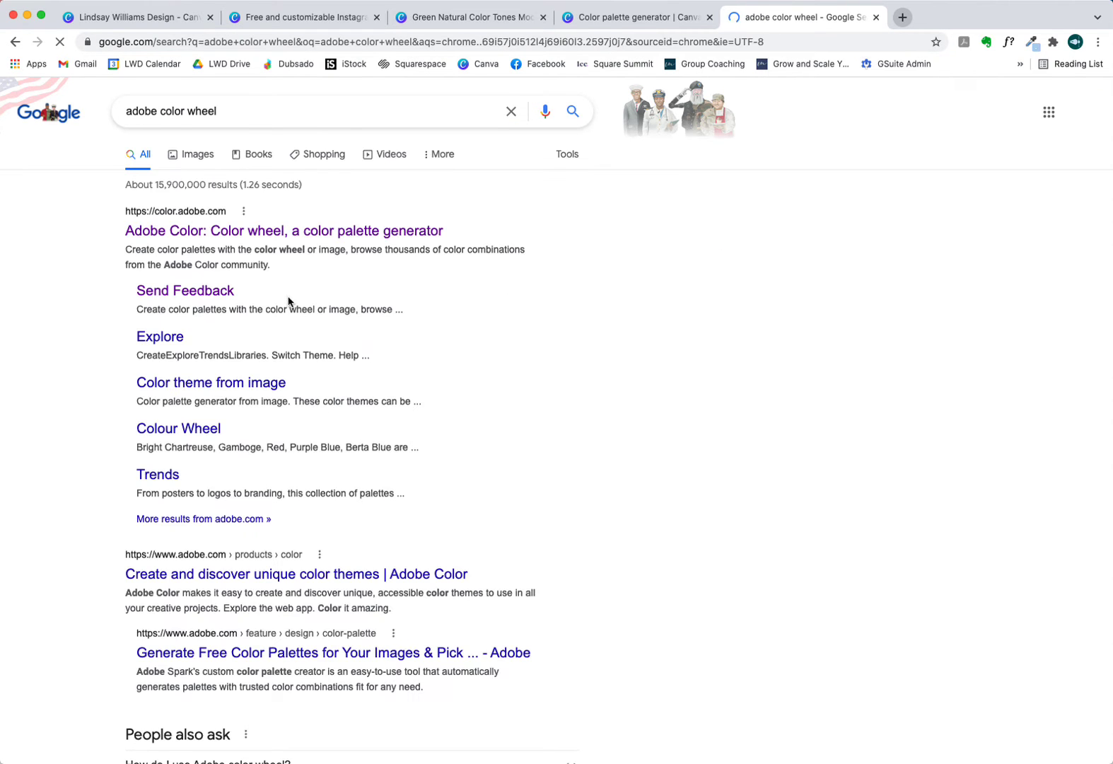
{"action": "left_click", "coordinate": [287, 240]}
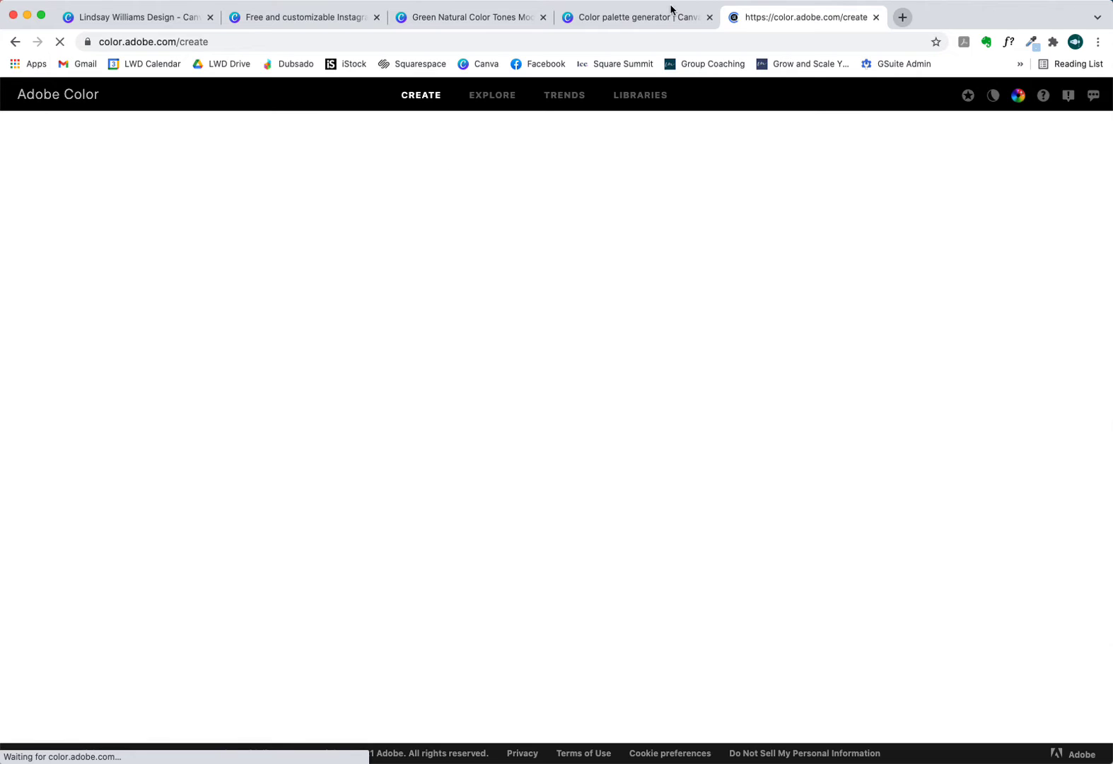
Step: Switch to Canva's color palette generator and upload "Screen Shot 2021-11-10 at 10.43.35 AM" from the Desktop
{"action": "left_click", "coordinate": [651, 18]}
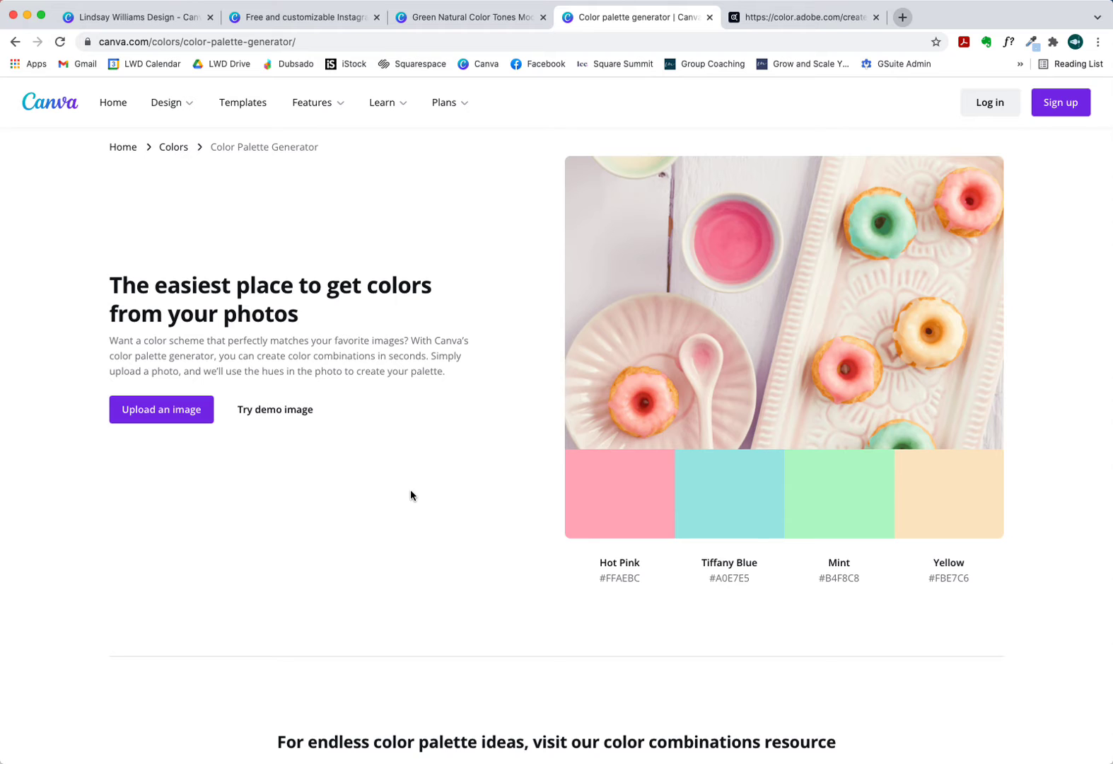
{"action": "left_click", "coordinate": [147, 420]}
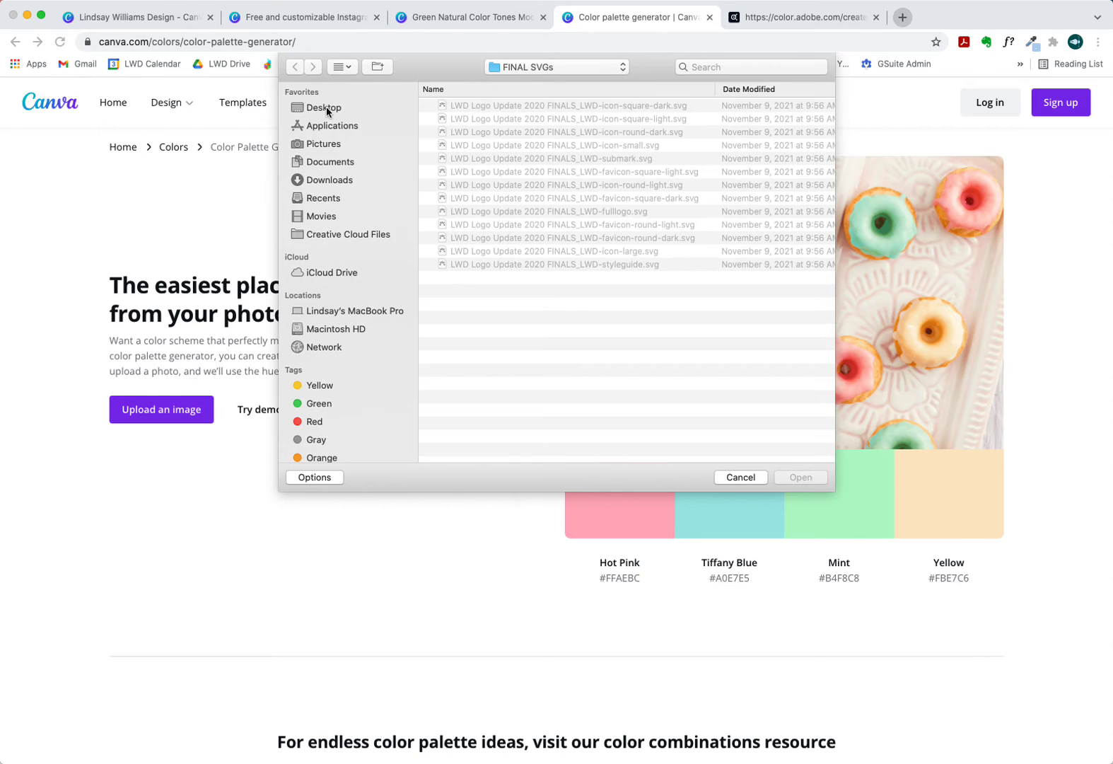
{"action": "left_click", "coordinate": [325, 108]}
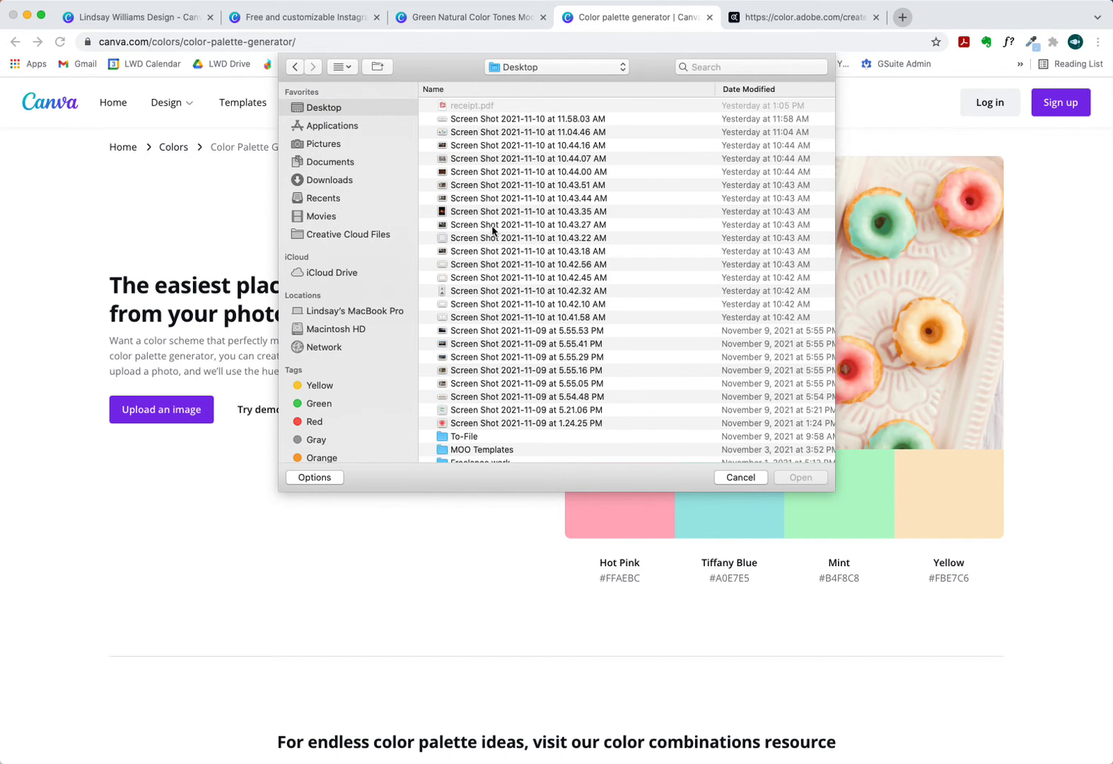
{"action": "left_click", "coordinate": [497, 213]}
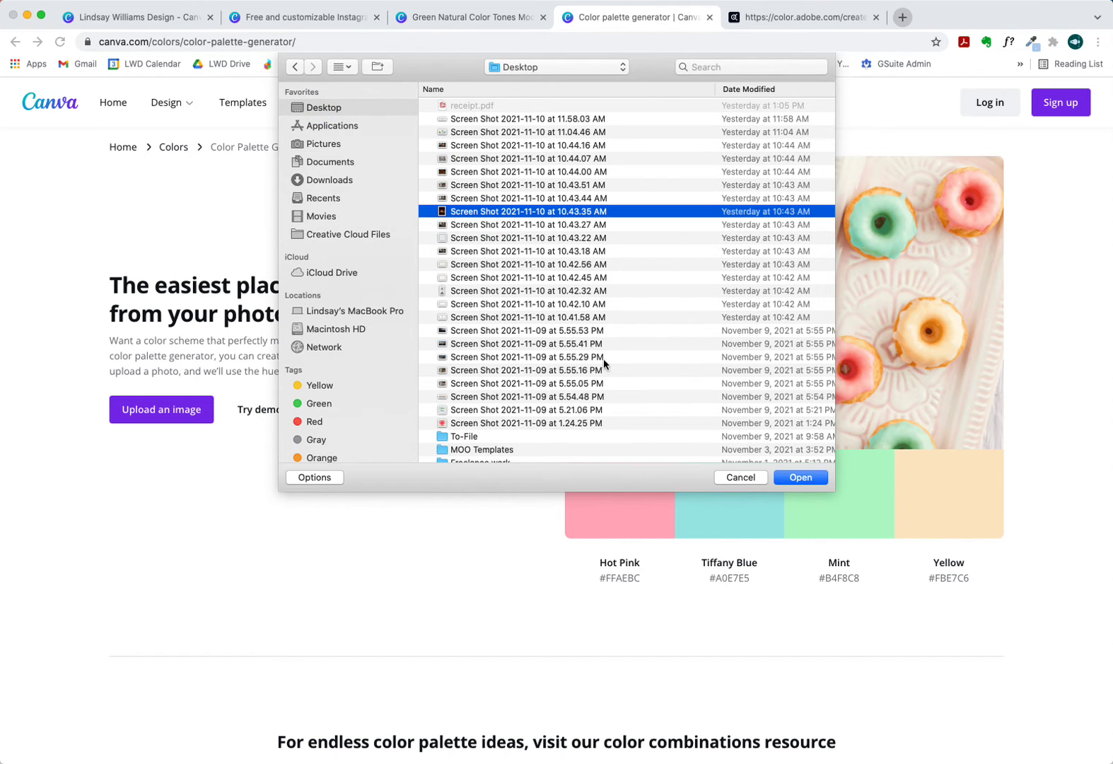
{"action": "left_click", "coordinate": [806, 480]}
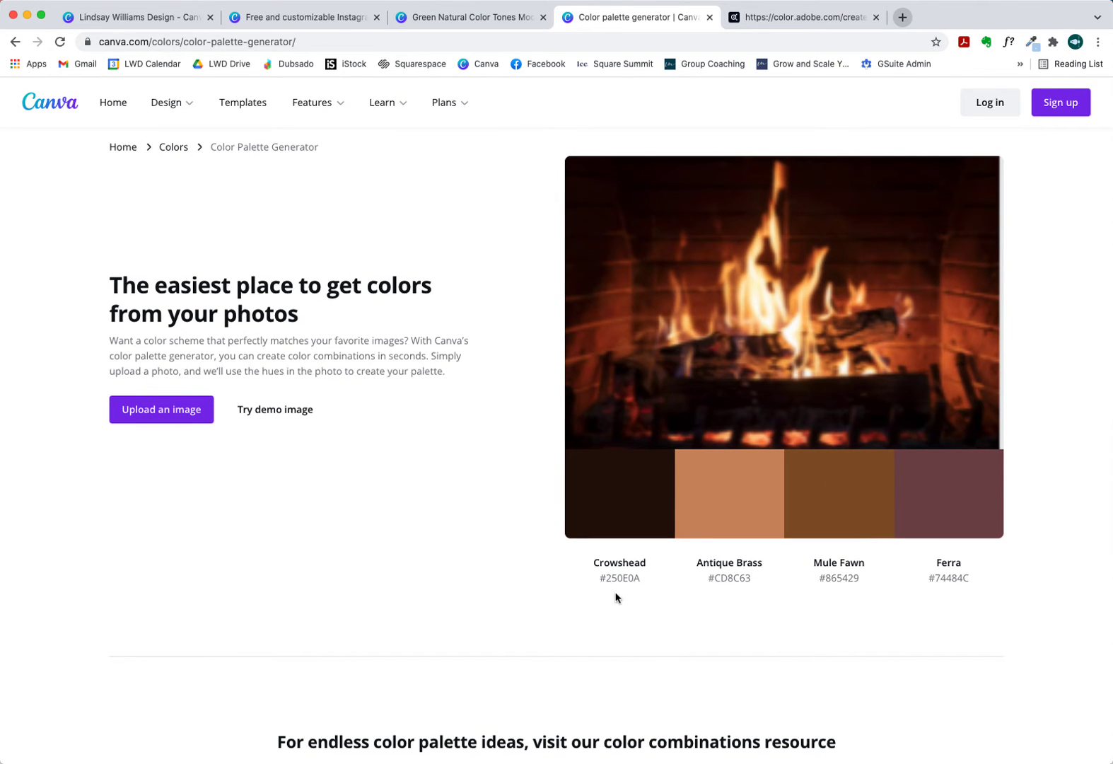
Step: Browse the ready-made color combinations below the palette generated from the fireplace photo
{"action": "scroll", "coordinate": [585, 568], "scroll_direction": "down", "scroll_amount": 3}
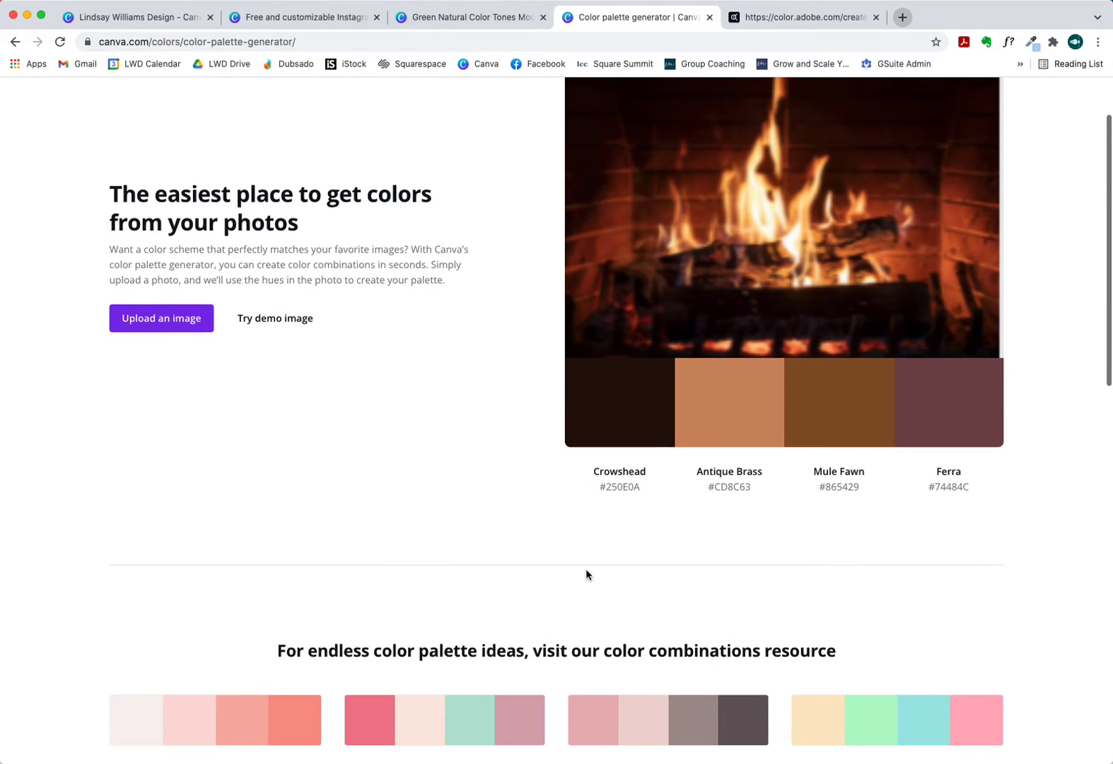
{"action": "scroll", "coordinate": [586, 573], "scroll_direction": "down", "scroll_amount": 5}
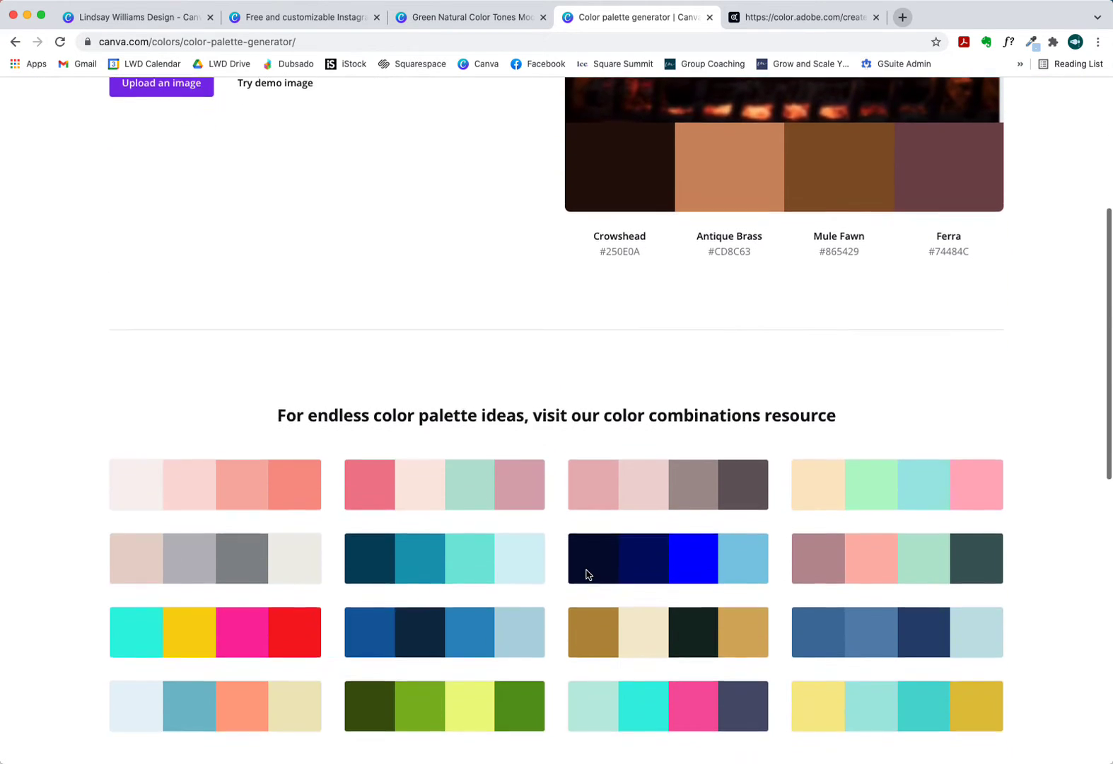
{"action": "scroll", "coordinate": [586, 574], "scroll_direction": "down", "scroll_amount": 1}
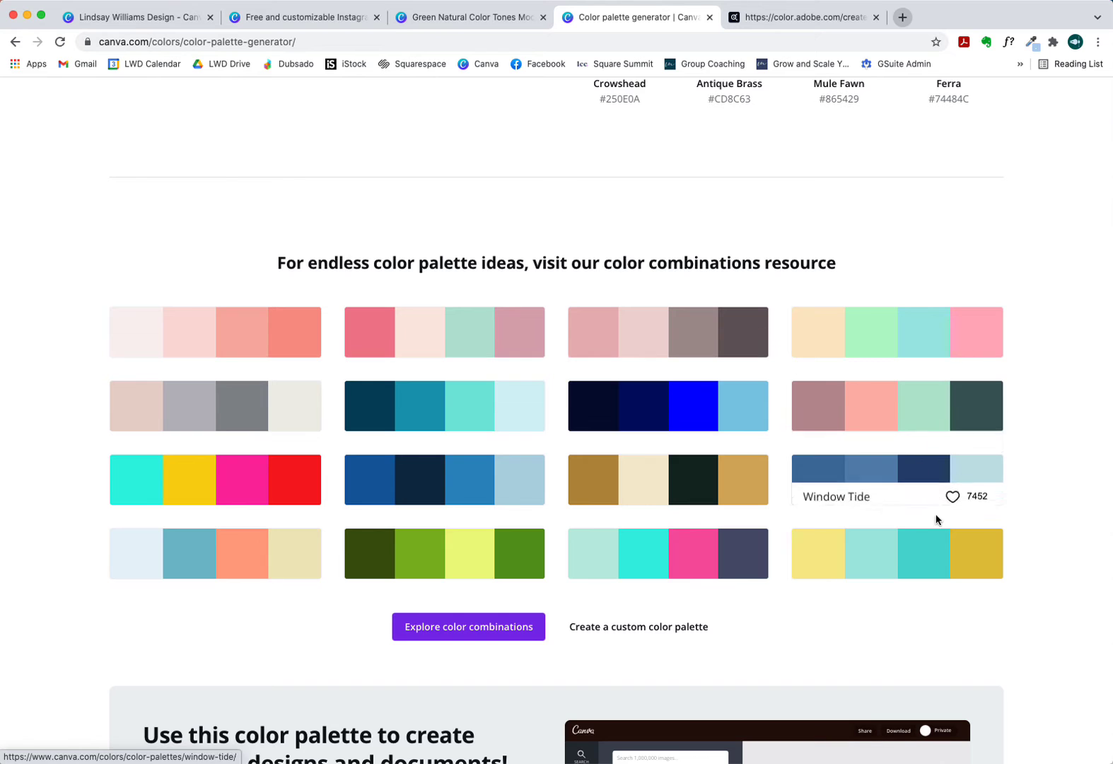
{"action": "scroll", "coordinate": [427, 543], "scroll_direction": "down", "scroll_amount": 2}
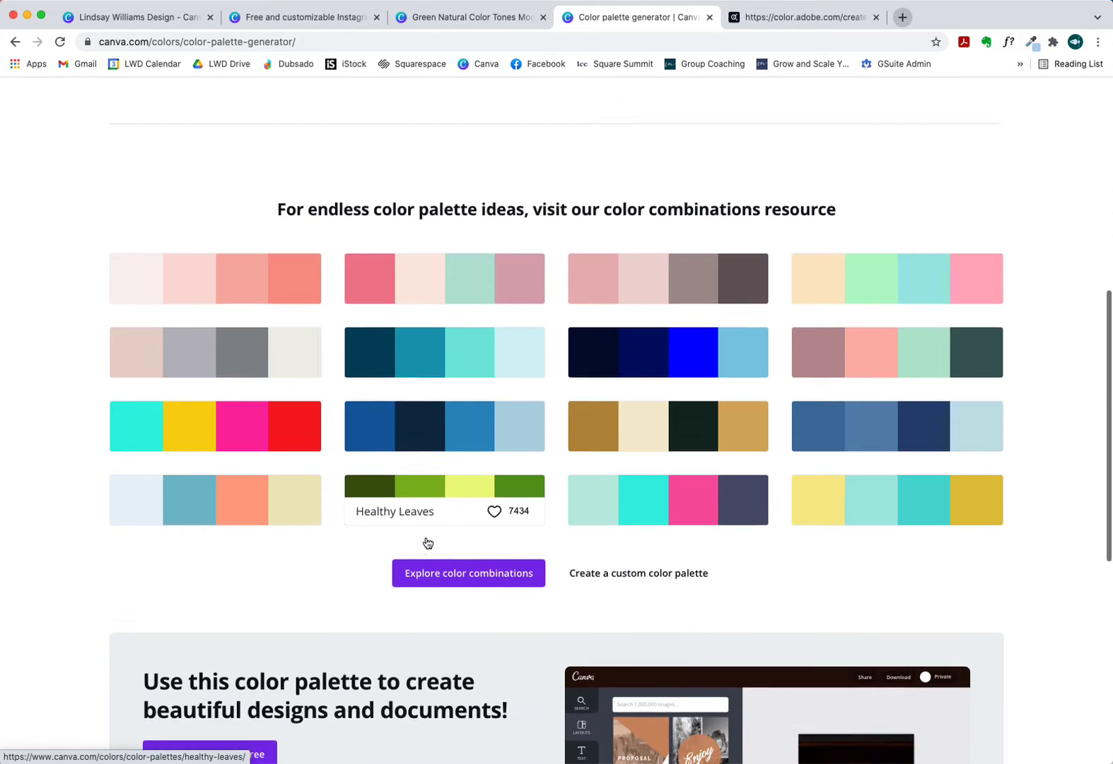
{"action": "scroll", "coordinate": [426, 539], "scroll_direction": "up", "scroll_amount": 9}
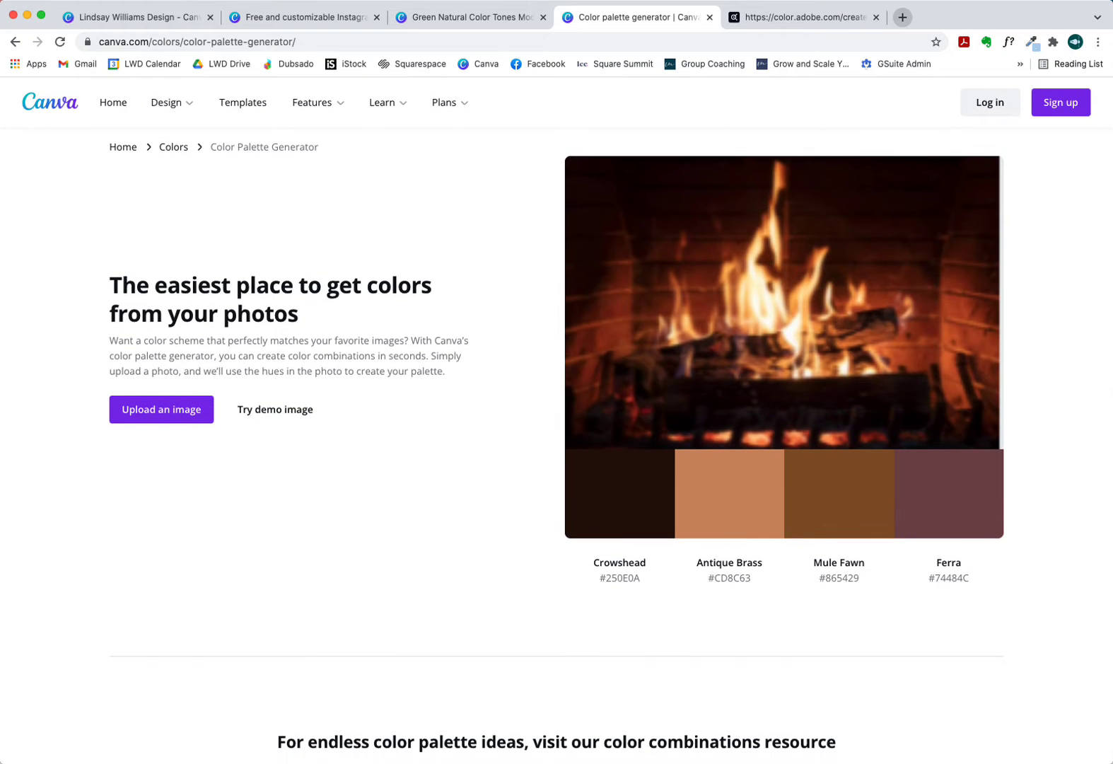
Step: Switch to Adobe Color and extract a theme from the image "Screen Shot 2021-11-10 at 10.43.35 AM"
{"action": "left_click", "coordinate": [795, 17]}
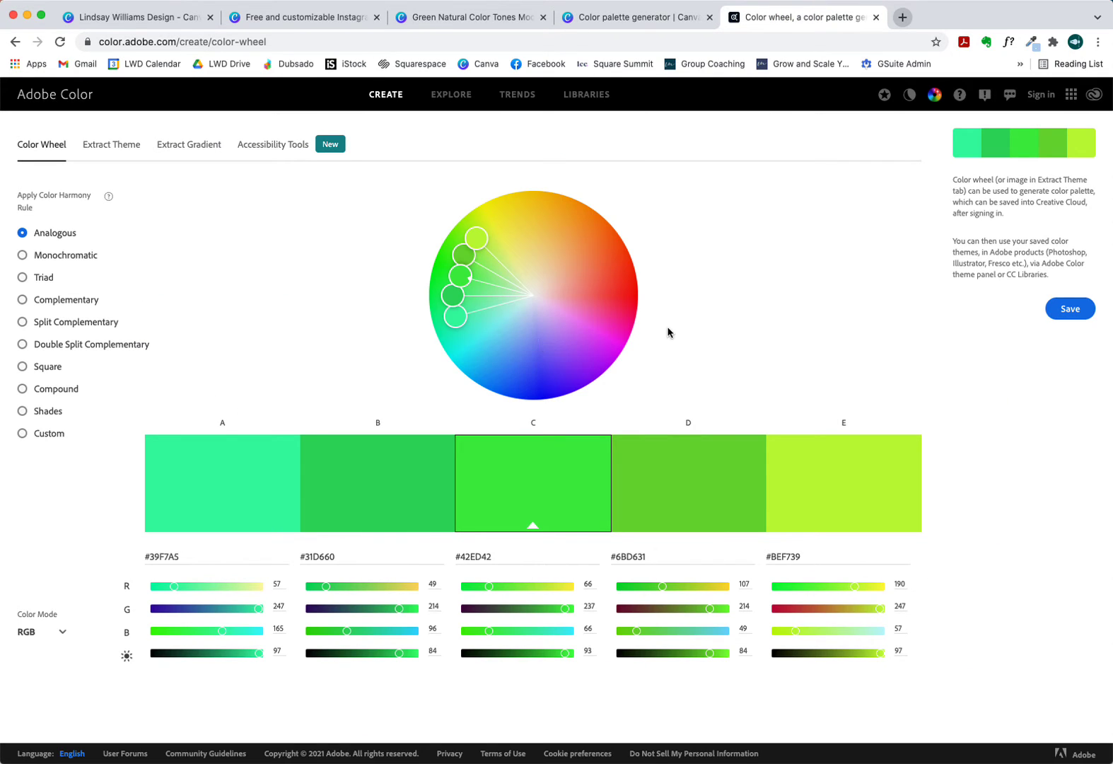
{"action": "left_click", "coordinate": [114, 148]}
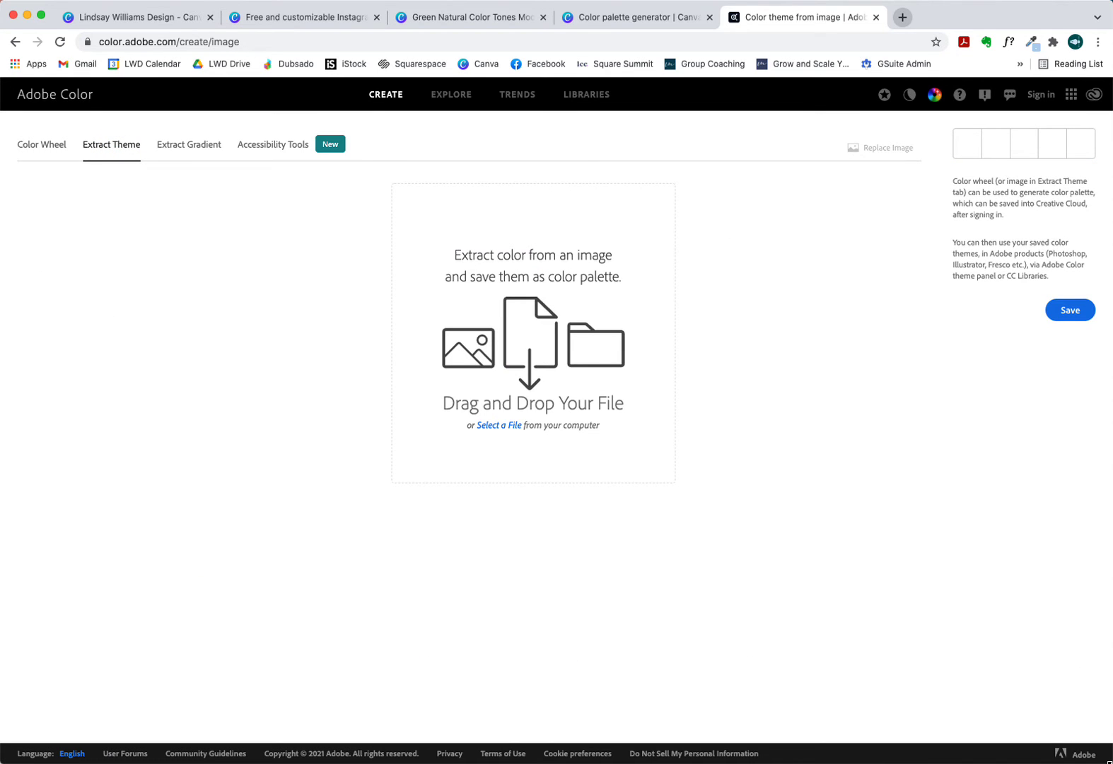
{"action": "left_click", "coordinate": [493, 426]}
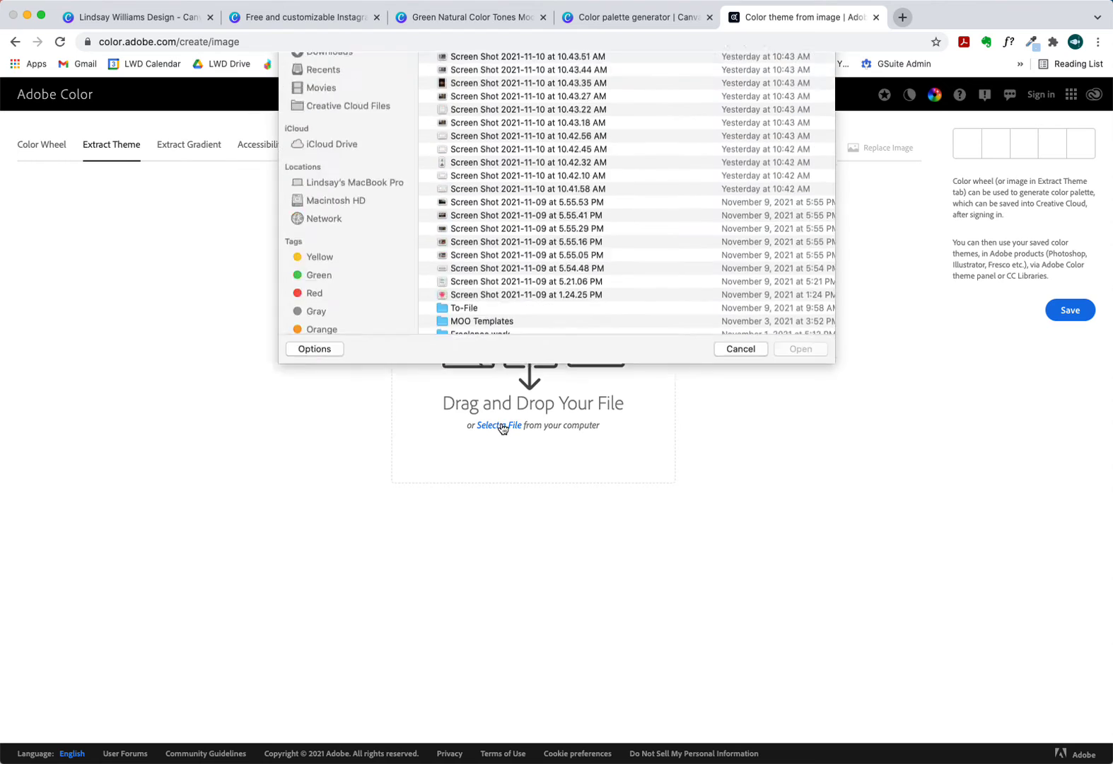
{"action": "left_click", "coordinate": [507, 212]}
{"action": "left_click", "coordinate": [810, 481]}
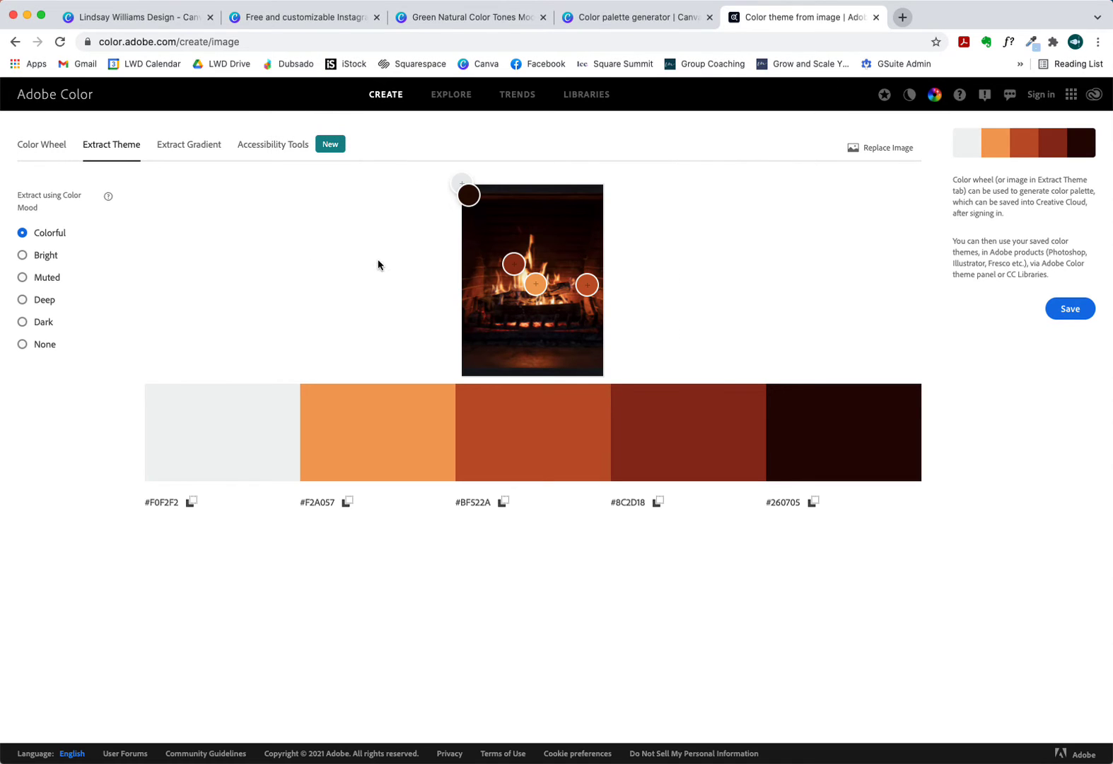
Step: Reposition the color markers on the fireplace image to sample #F3D29F, #753217, #C0562C, #F5D596 and #090102
{"action": "mouse_move", "coordinate": [469, 194]}
{"action": "left_mouse_down"}
{"action": "mouse_move", "coordinate": [537, 210]}
{"action": "mouse_move", "coordinate": [467, 219]}
{"action": "mouse_move", "coordinate": [476, 282]}
{"action": "mouse_move", "coordinate": [496, 288]}
{"action": "left_mouse_up"}
{"action": "left_click_drag", "start_coordinate": [560, 220], "coordinate": [588, 206]}
{"action": "left_click", "coordinate": [568, 203]}
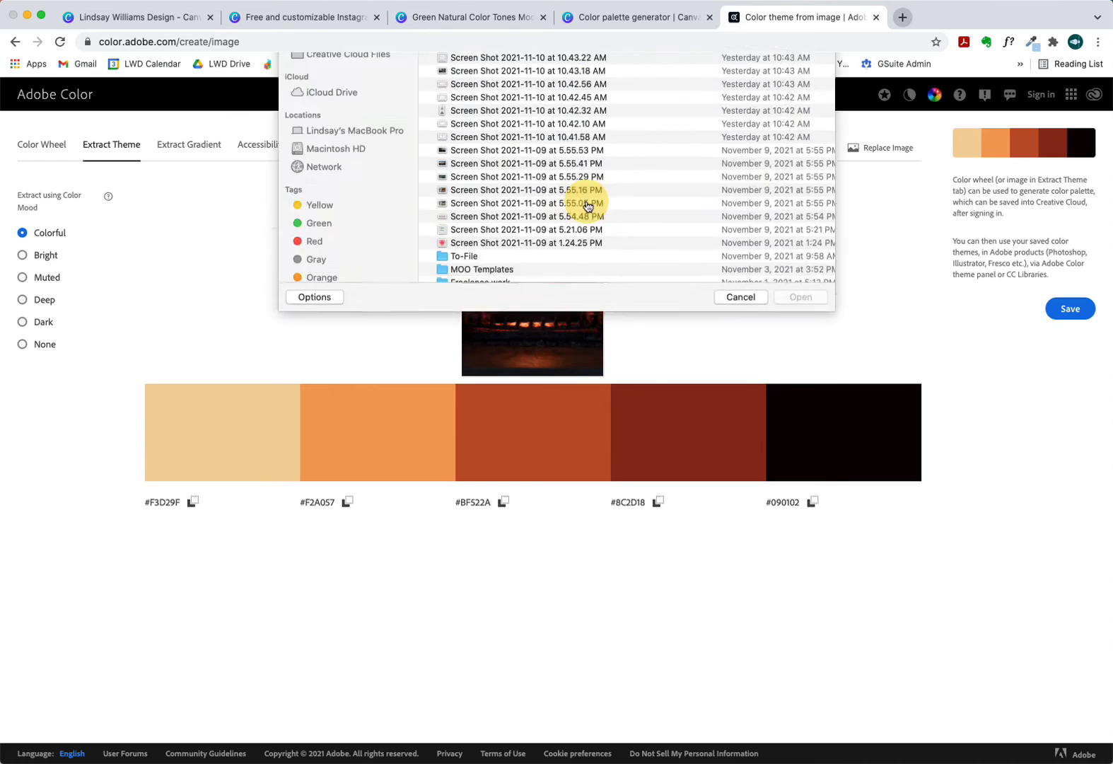
{"action": "left_click", "coordinate": [739, 477]}
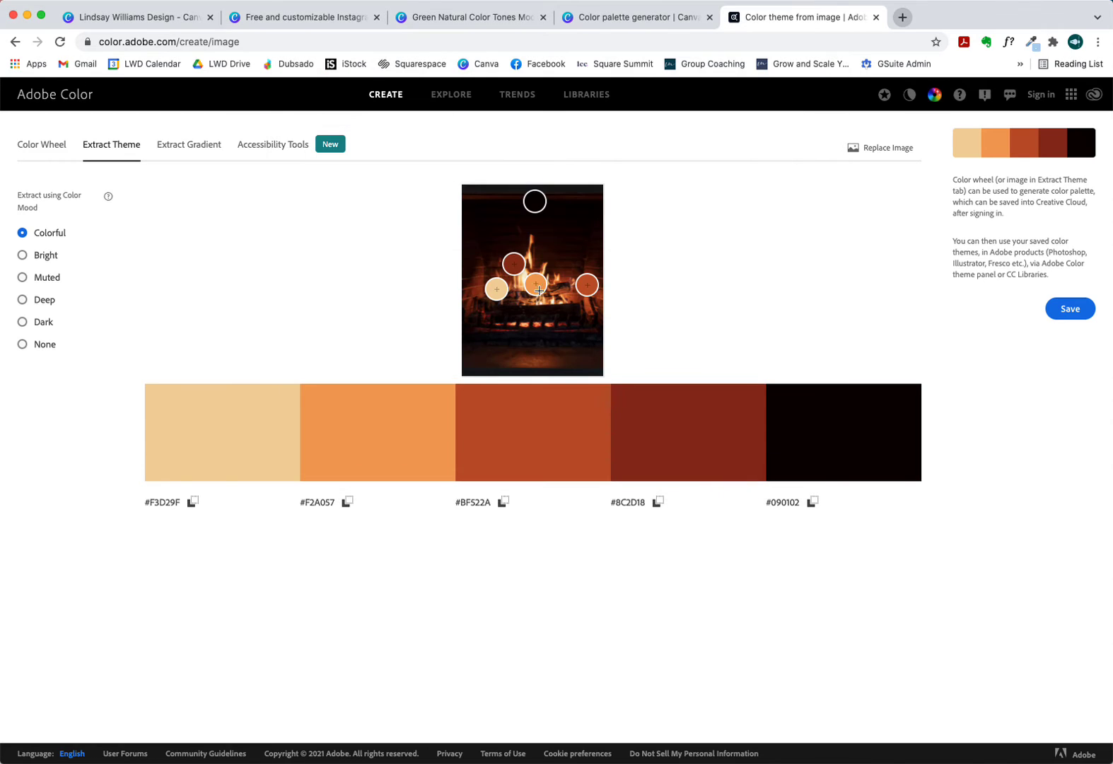
{"action": "left_click_drag", "start_coordinate": [541, 290], "coordinate": [587, 302]}
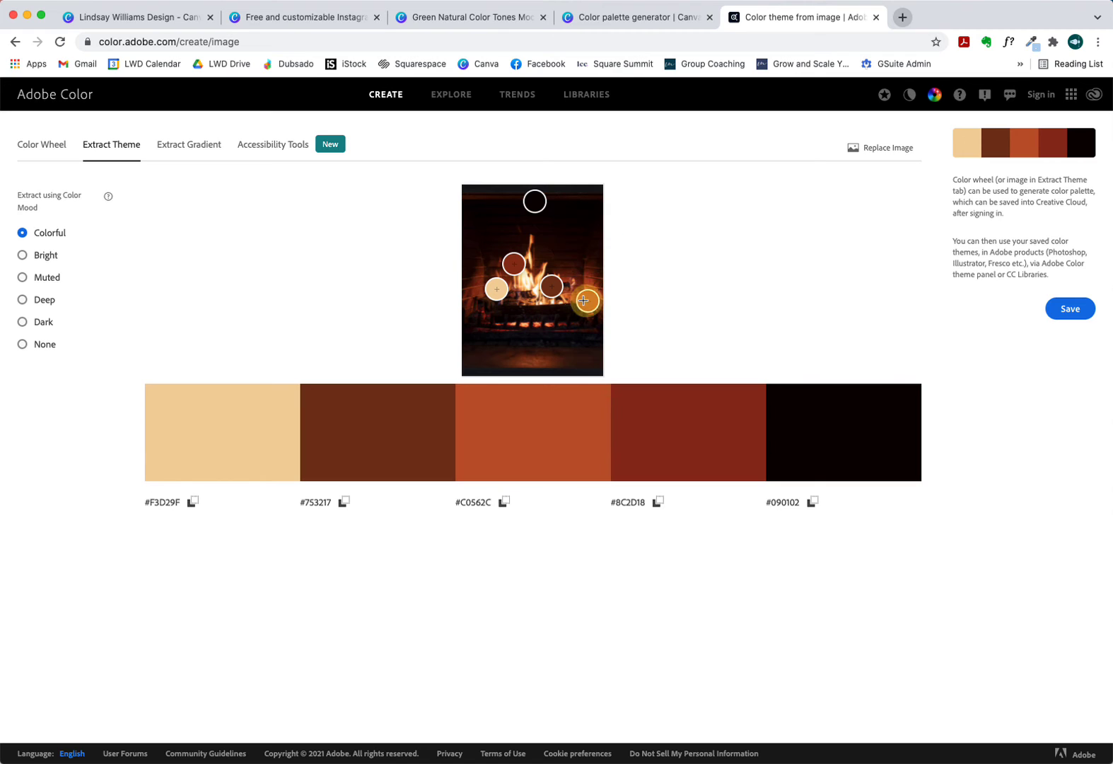
{"action": "mouse_move", "coordinate": [514, 262]}
{"action": "left_mouse_down"}
{"action": "mouse_move", "coordinate": [518, 244]}
{"action": "mouse_move", "coordinate": [524, 266]}
{"action": "left_mouse_up"}
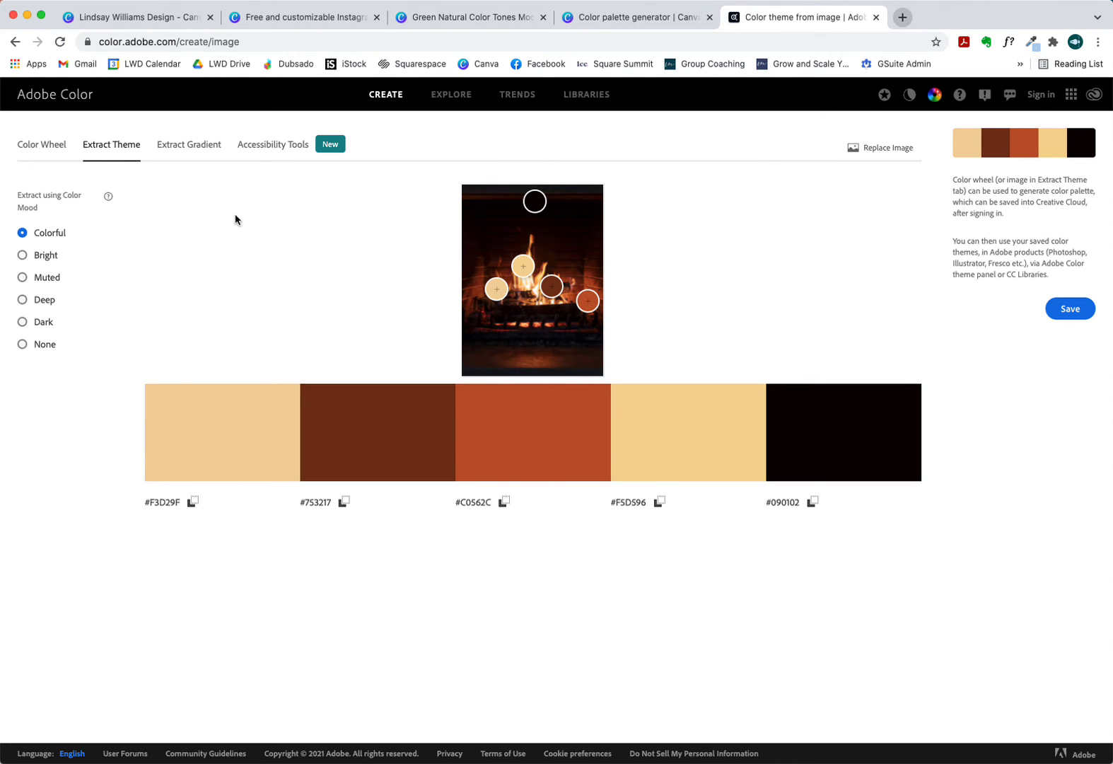
Step: Bring the extracted palette into the color wheel and adjust swatch E to #3B0628 and swatch D to #F5D786
{"action": "left_click", "coordinate": [32, 152]}
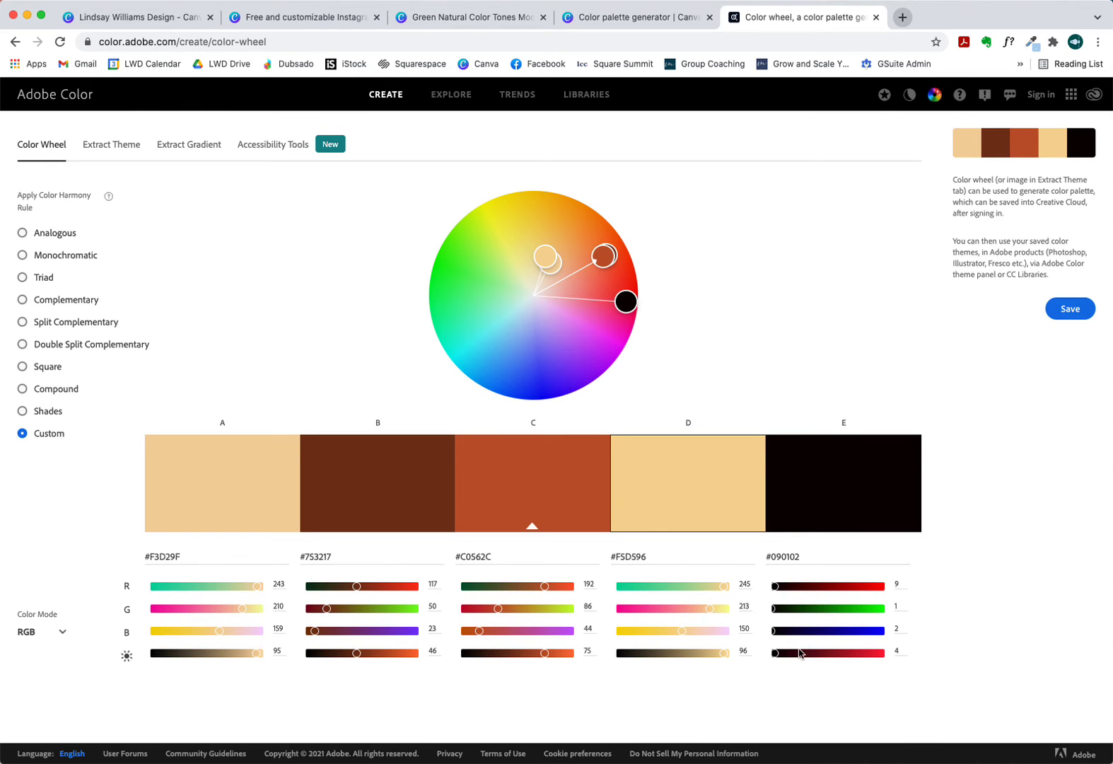
{"action": "mouse_move", "coordinate": [776, 656]}
{"action": "left_mouse_down"}
{"action": "mouse_move", "coordinate": [796, 654]}
{"action": "mouse_move", "coordinate": [786, 632]}
{"action": "left_mouse_up"}
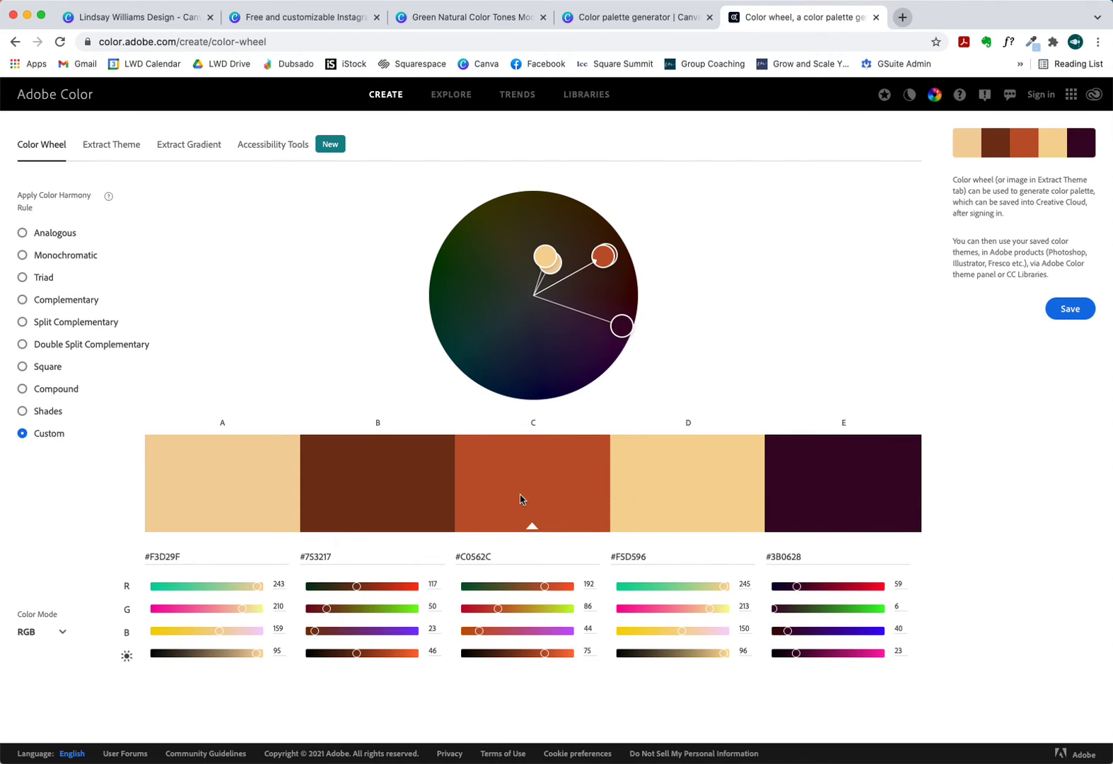
{"action": "left_click", "coordinate": [629, 486]}
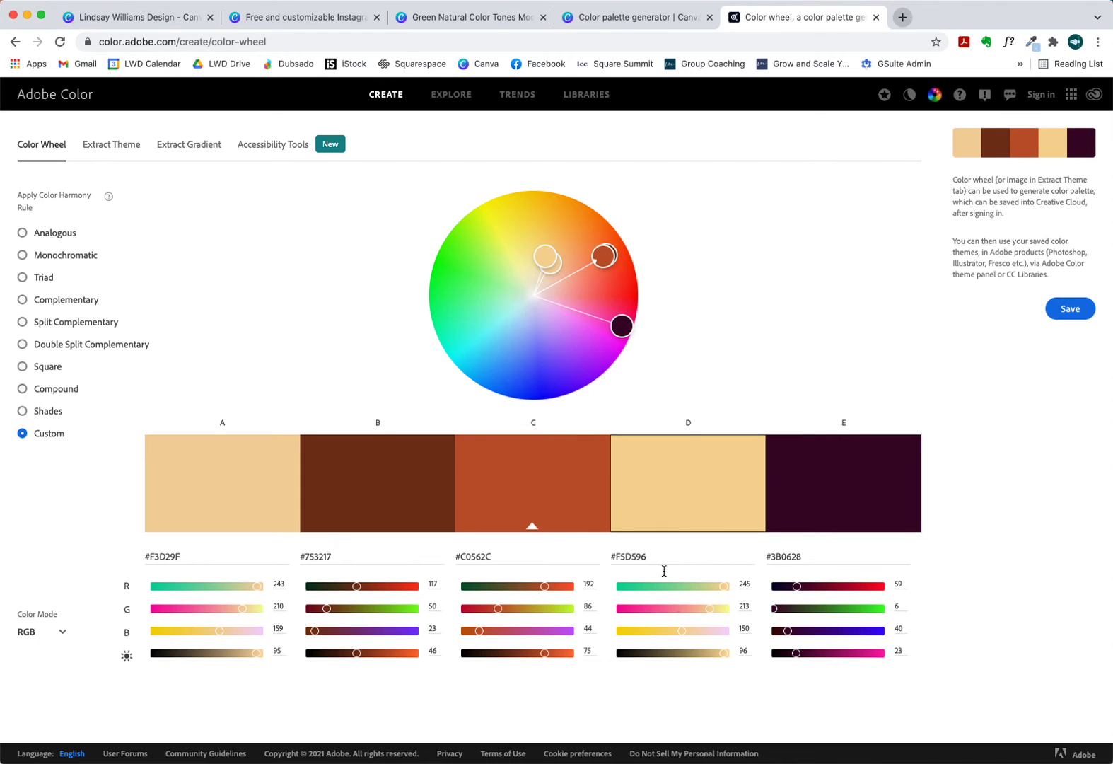
{"action": "left_click", "coordinate": [725, 585]}
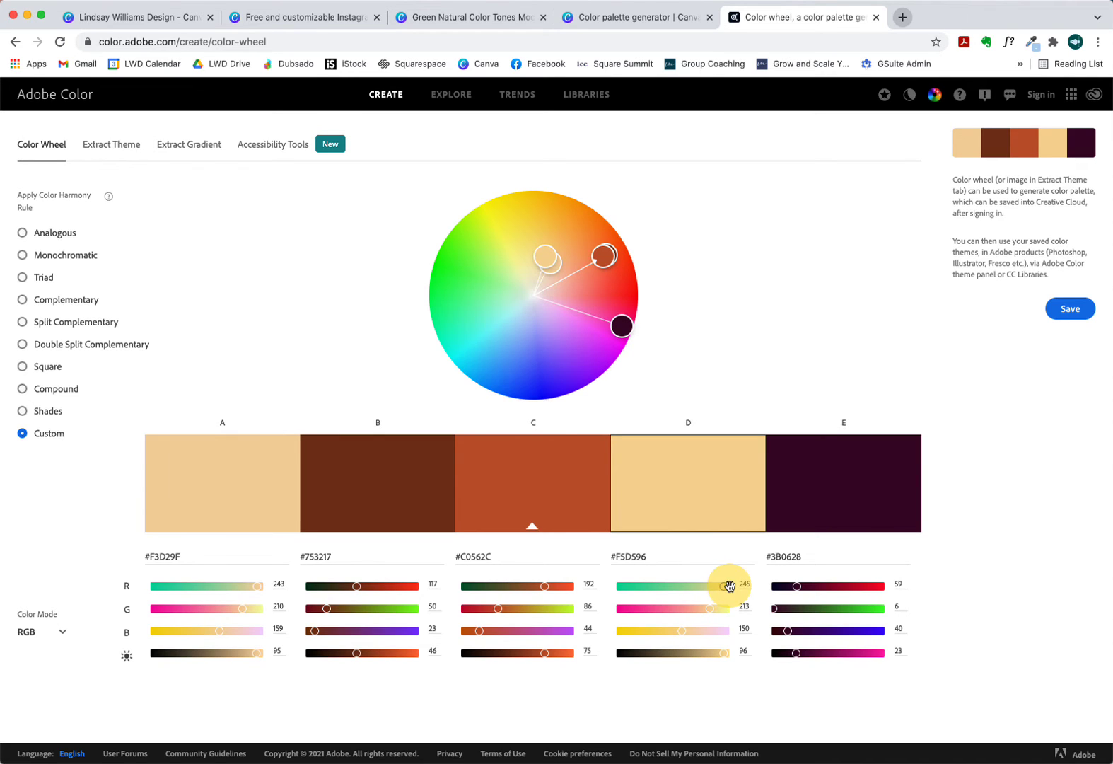
{"action": "left_click_drag", "start_coordinate": [724, 653], "coordinate": [674, 631]}
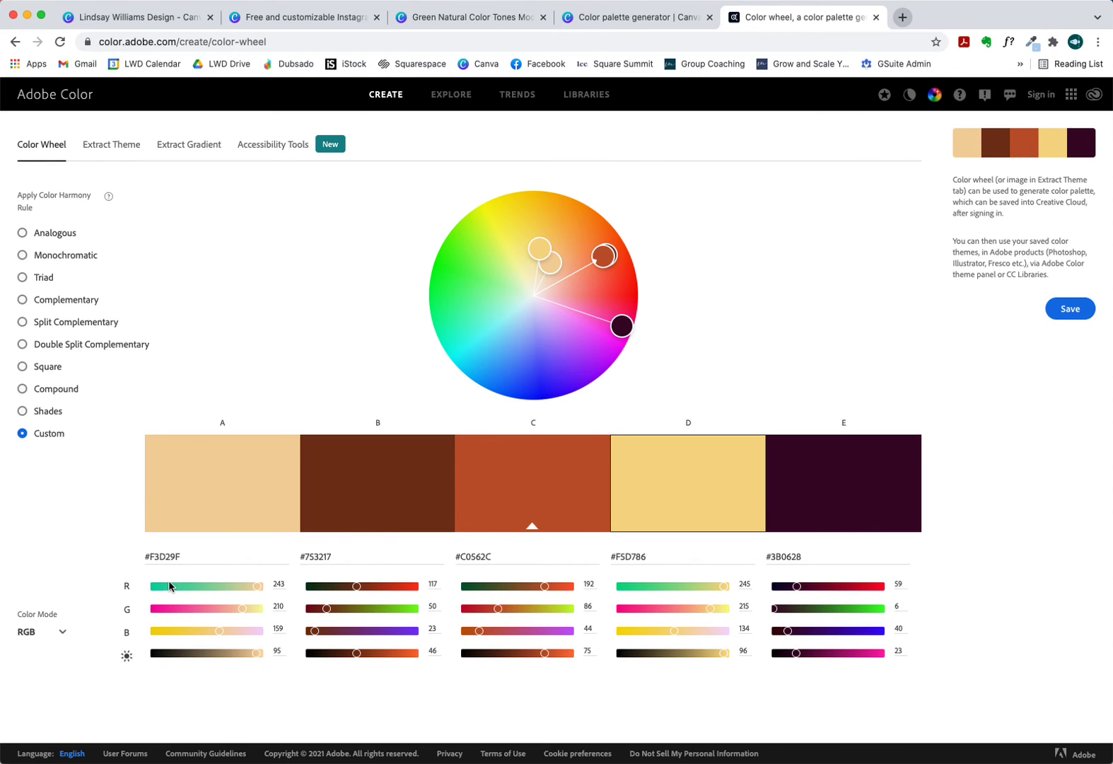
Step: View the palette's color values in CMYK and HSB modes, and return the color mode to RGB
{"action": "left_click", "coordinate": [63, 633]}
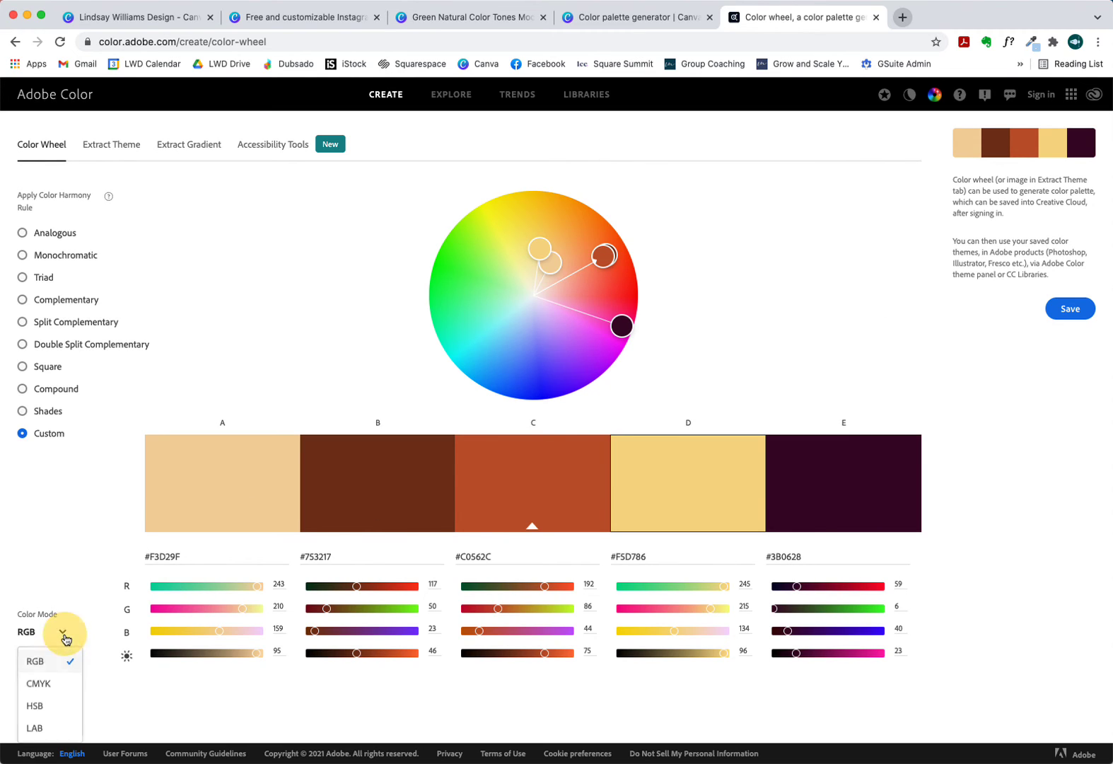
{"action": "left_click", "coordinate": [58, 691]}
{"action": "left_click", "coordinate": [60, 638]}
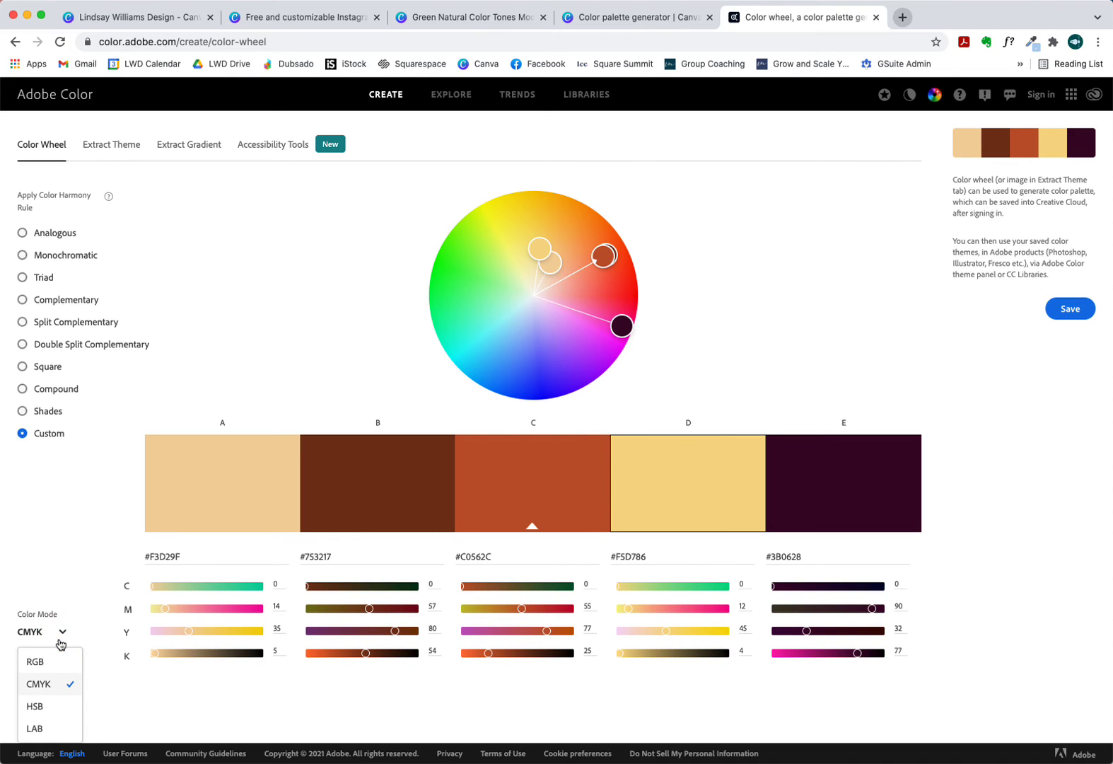
{"action": "left_click", "coordinate": [54, 706]}
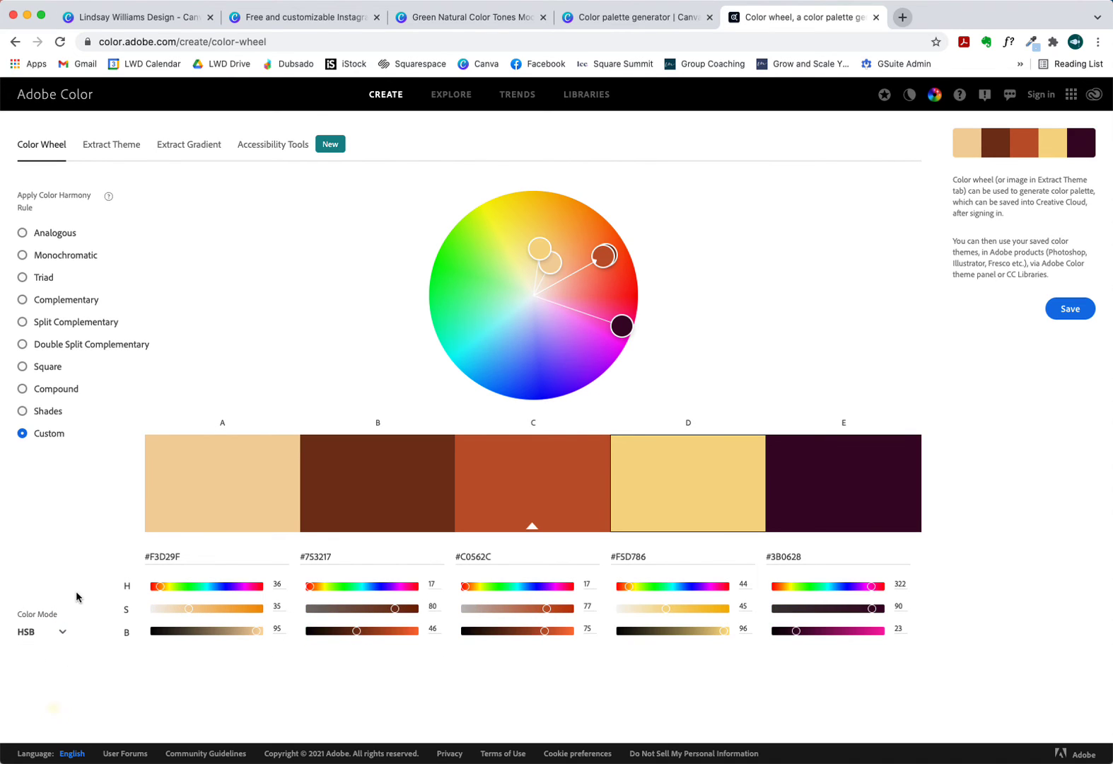
{"action": "left_click", "coordinate": [62, 634]}
{"action": "left_click", "coordinate": [44, 659]}
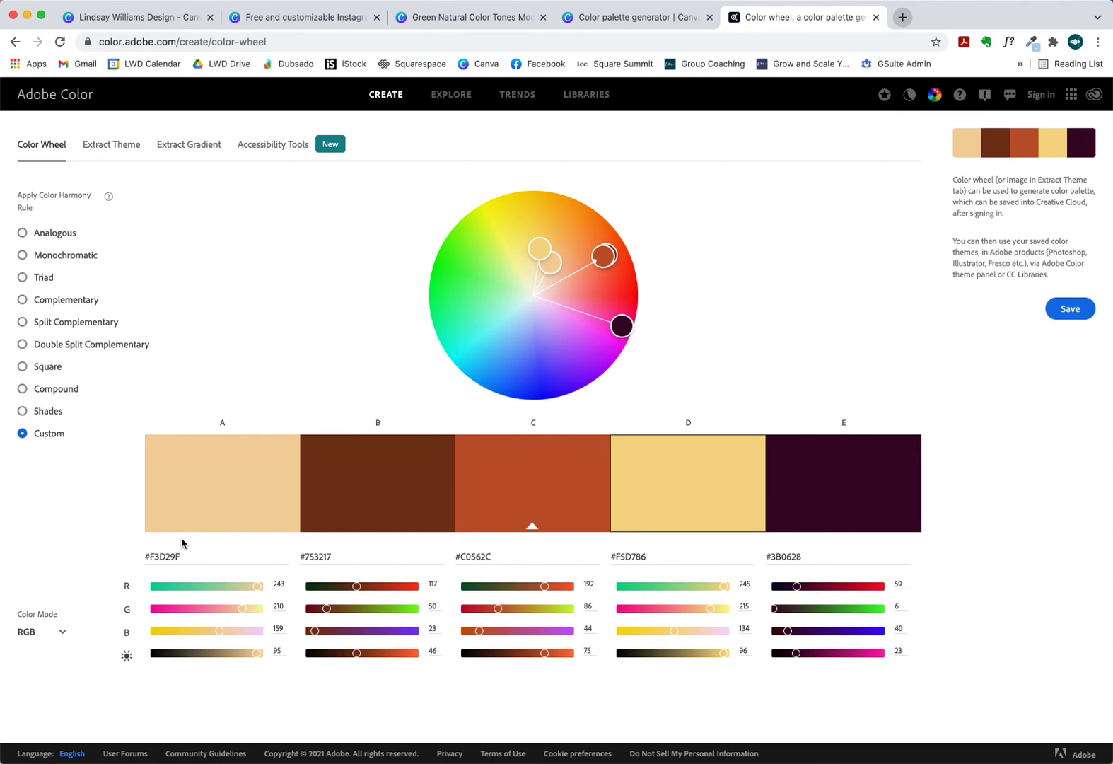
Step: Shift swatch D on the color wheel to #F5D18E
{"action": "mouse_move", "coordinate": [541, 246]}
{"action": "left_mouse_down"}
{"action": "mouse_move", "coordinate": [511, 243]}
{"action": "mouse_move", "coordinate": [549, 250]}
{"action": "left_mouse_up"}
Step: Compare Canva's fireplace palette and its color combination ideas with the customized Adobe Color palette
{"action": "left_click", "coordinate": [640, 17]}
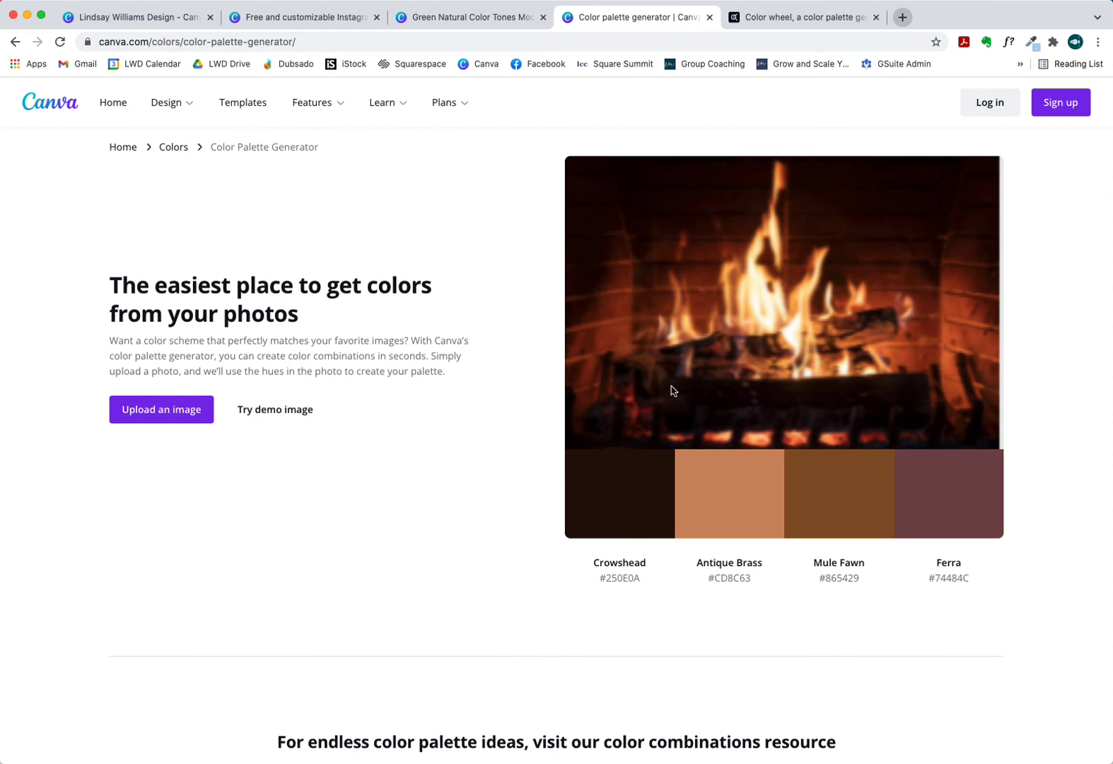
{"action": "scroll", "coordinate": [629, 393], "scroll_direction": "down", "scroll_amount": 6}
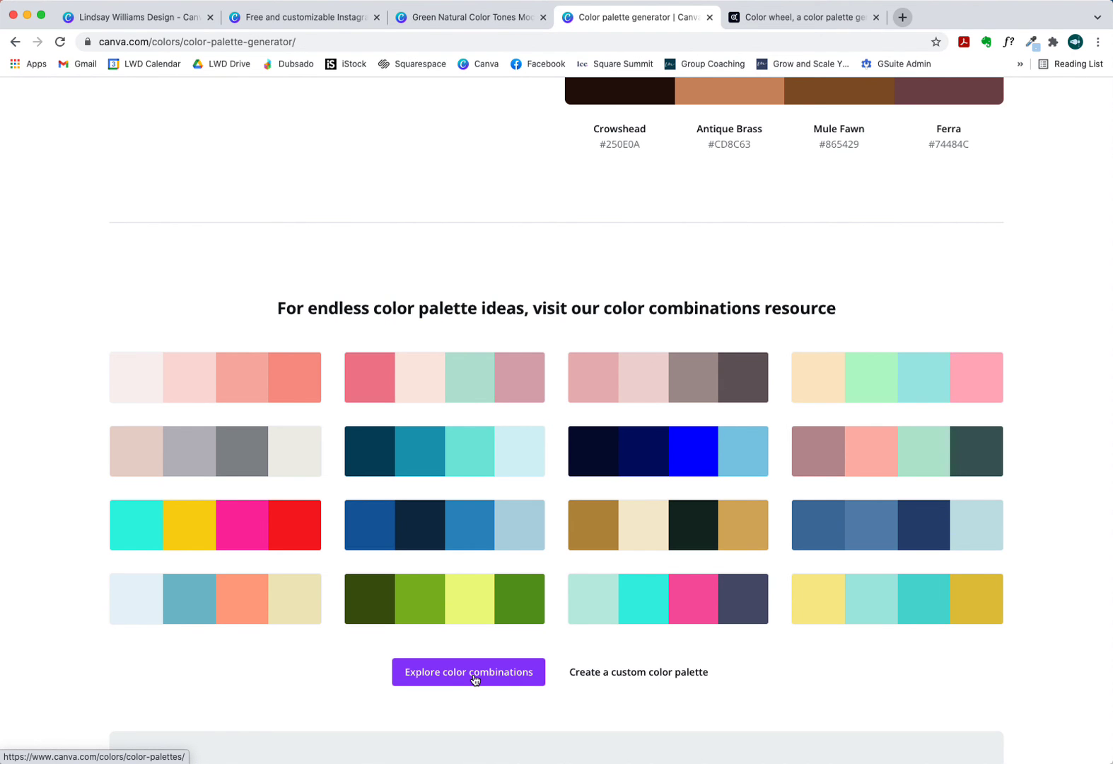
{"action": "scroll", "coordinate": [503, 429], "scroll_direction": "up", "scroll_amount": 5}
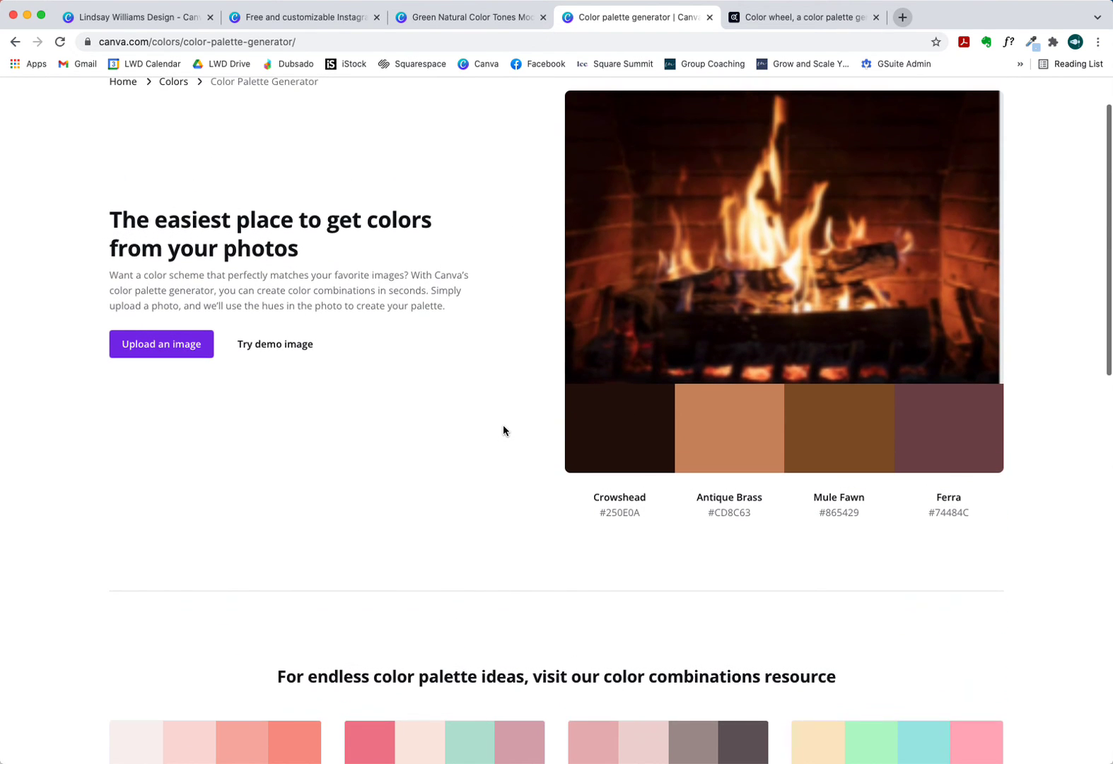
{"action": "scroll", "coordinate": [503, 429], "scroll_direction": "up", "scroll_amount": 1}
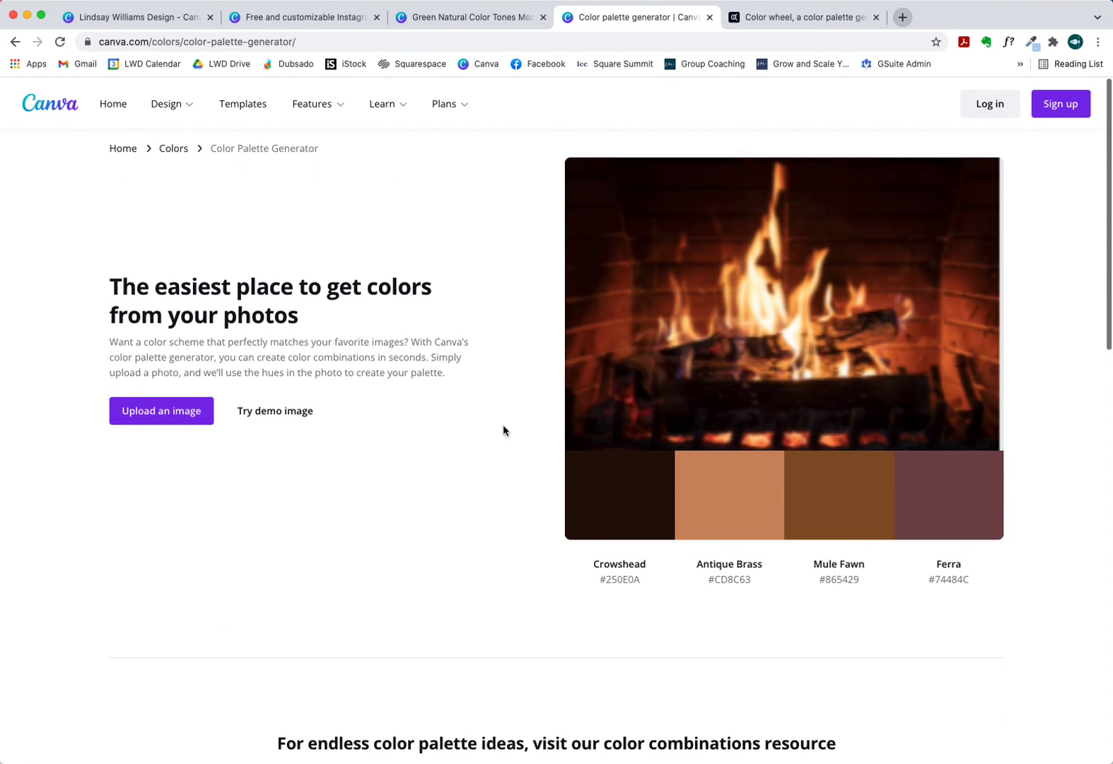
{"action": "left_click", "coordinate": [777, 19]}
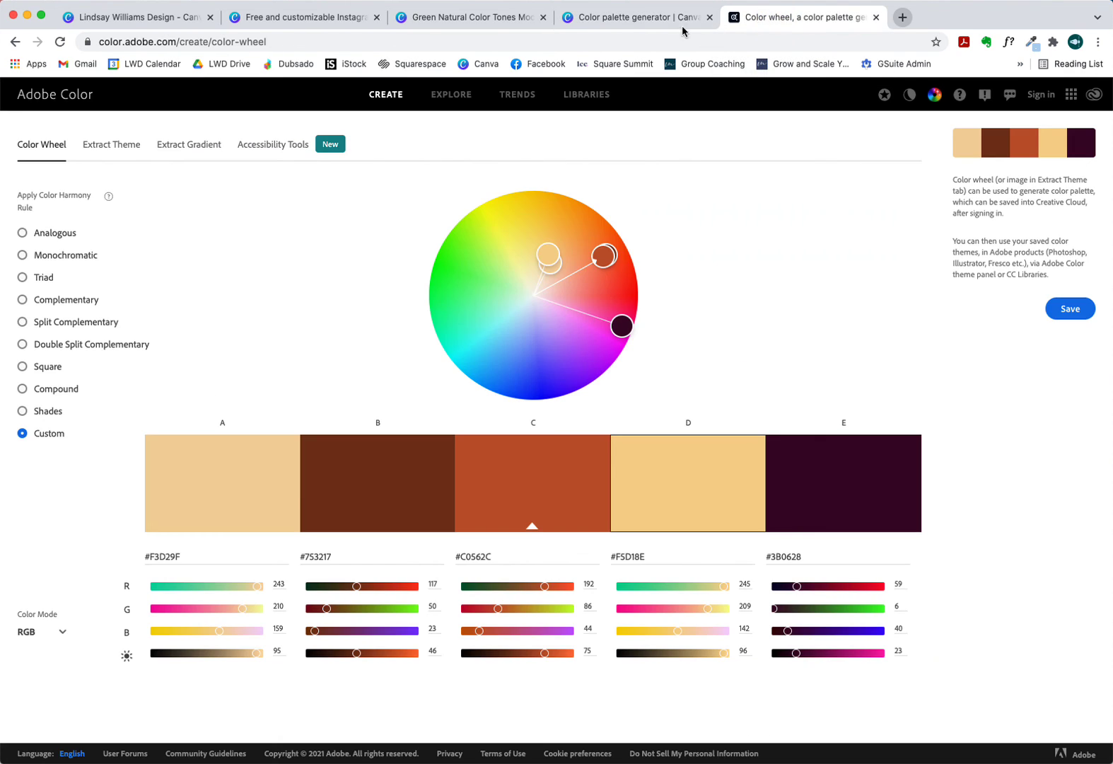
{"action": "left_click", "coordinate": [641, 19]}
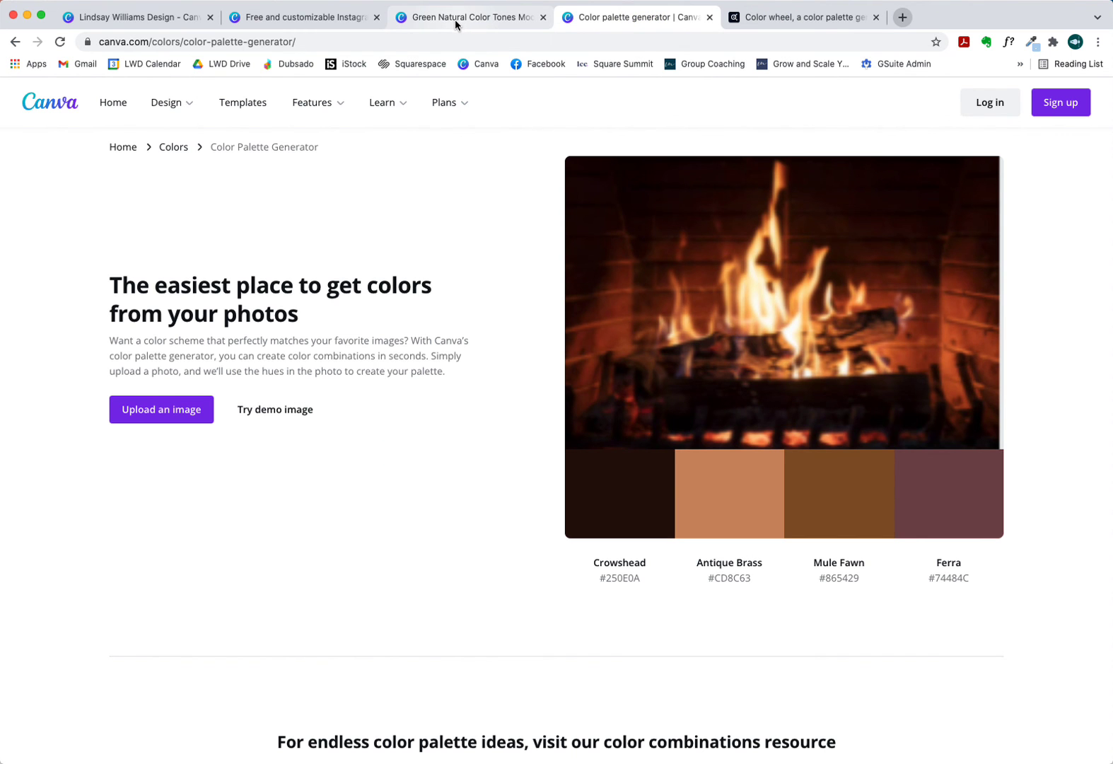